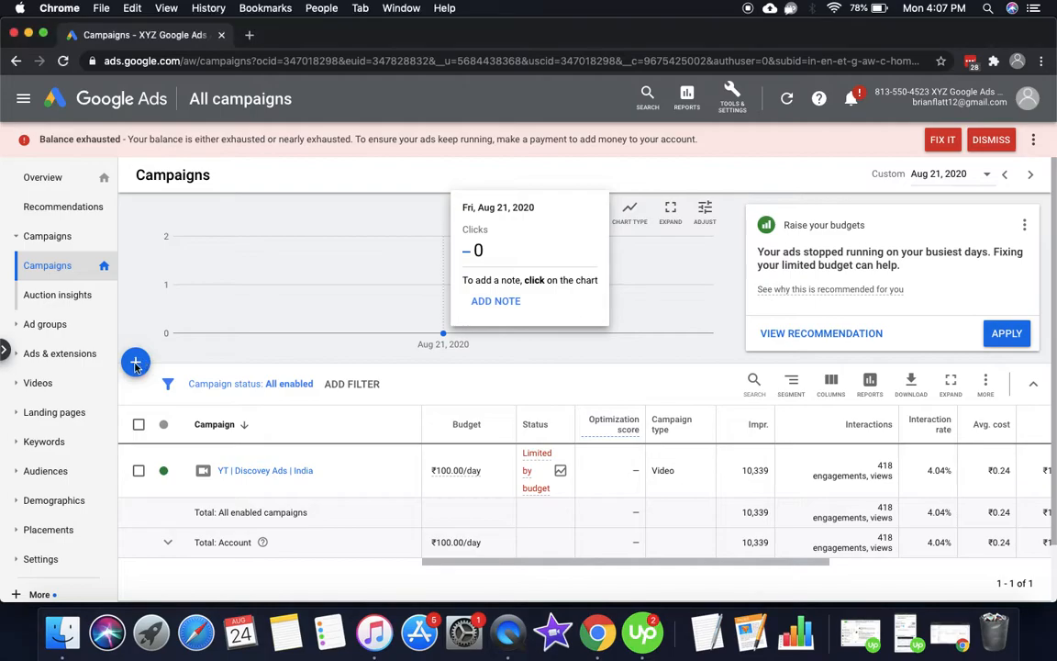
Step: Start a new campaign with the App promotion goal and choose Android as the mobile app's platform
click(204, 416)
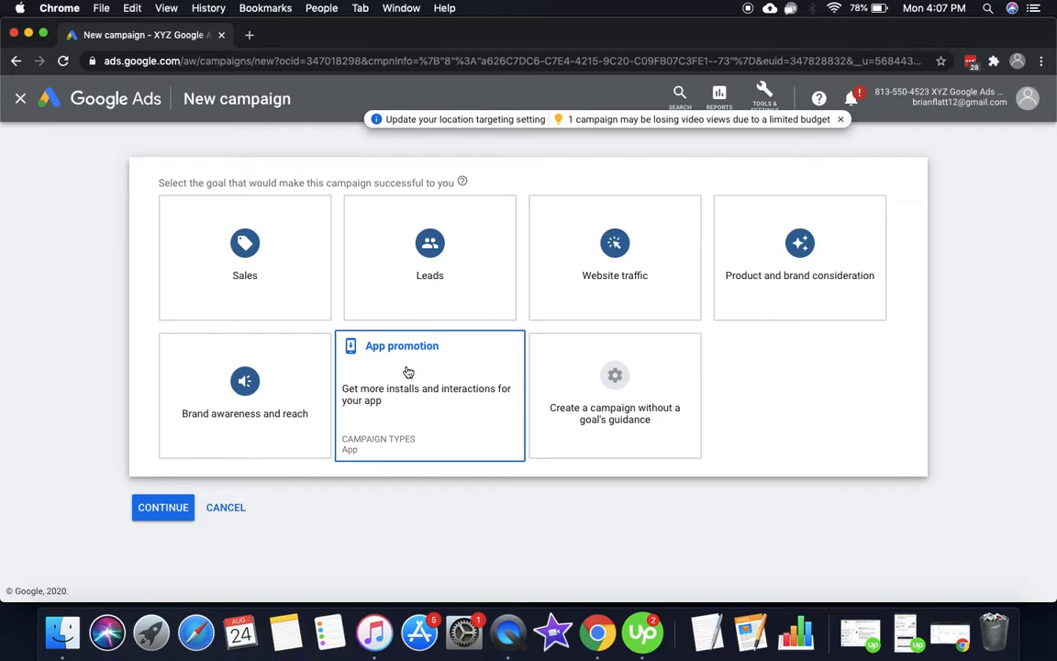
click(377, 442)
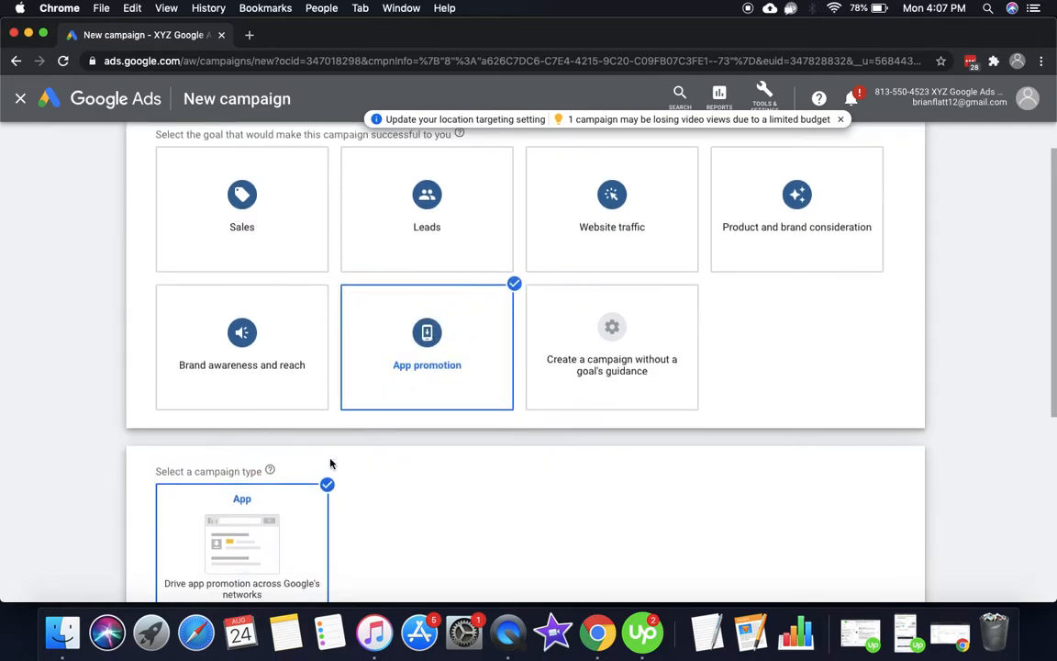
scroll(46, 443, down, 3)
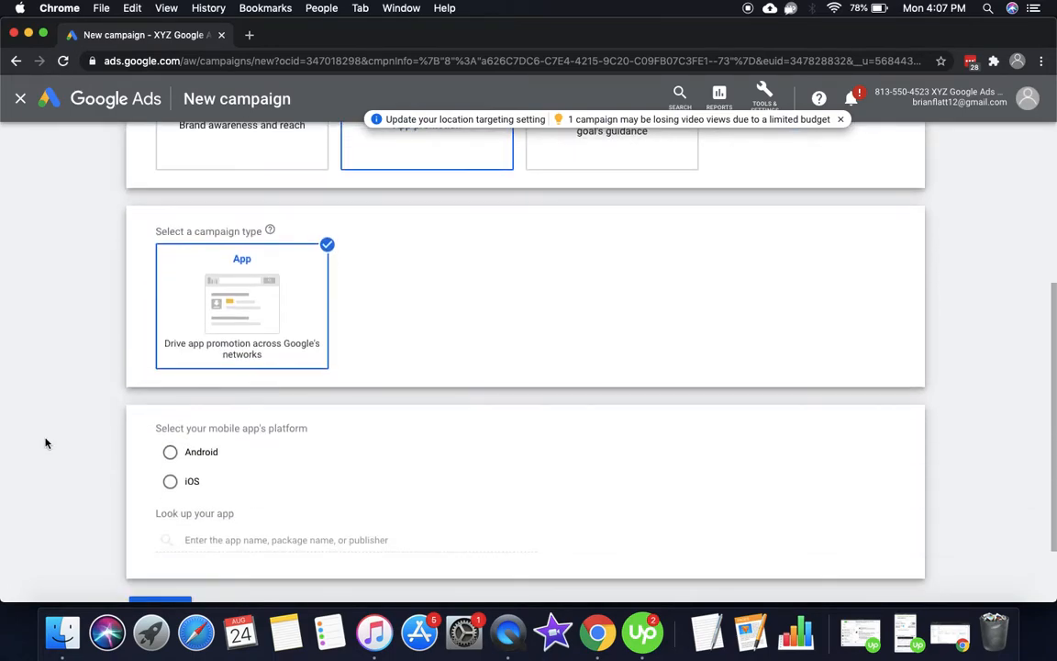
click(169, 453)
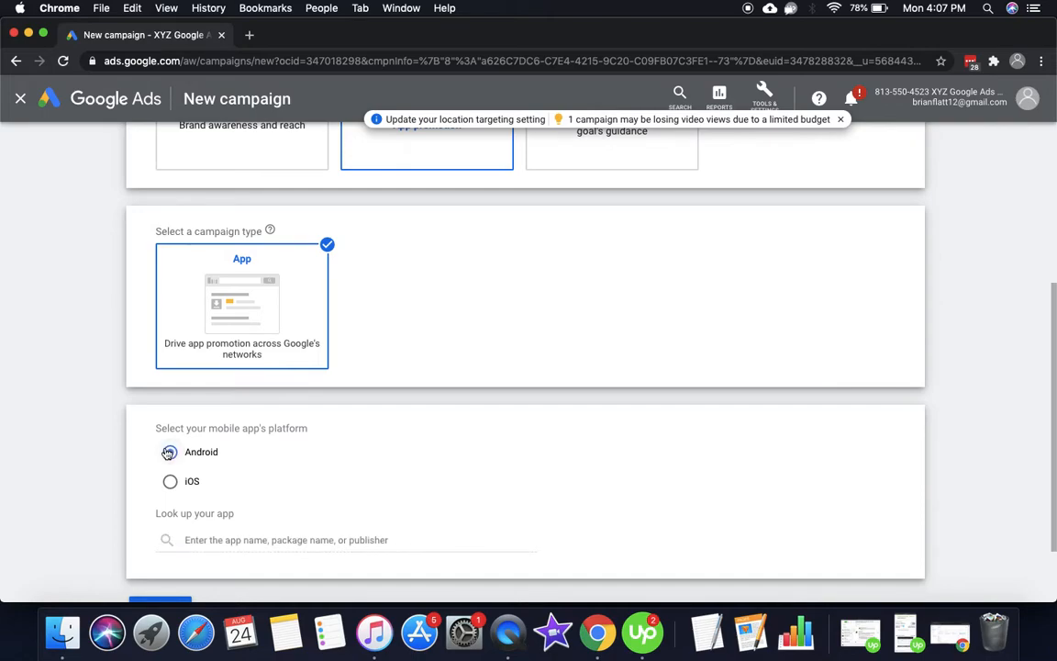
Step: Look up "simple weight tracker", choose the Simple Weight Tracker app by Simple Apps Inc., and continue to the campaign settings
click(236, 540)
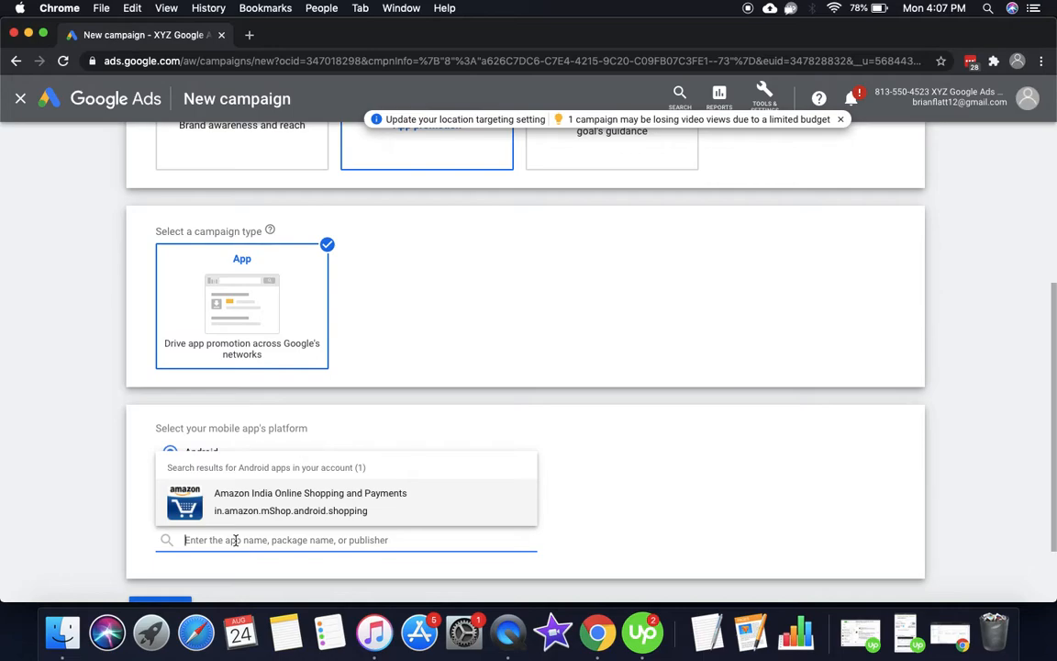
text(simple-weight tracker)
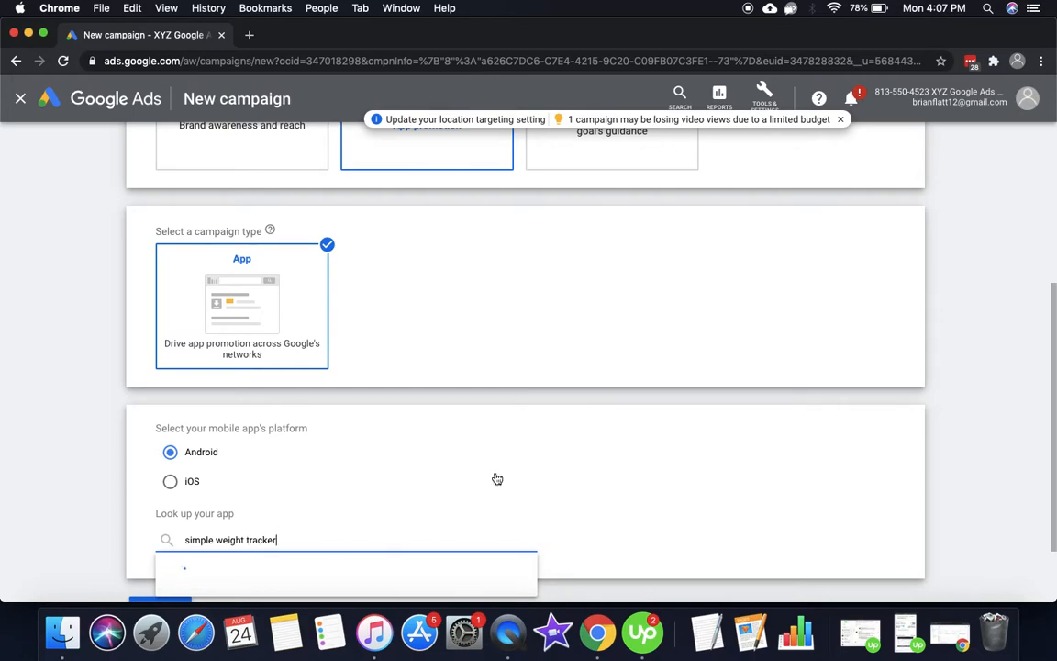
scroll(384, 424, down, 3)
scroll(383, 425, down, 5)
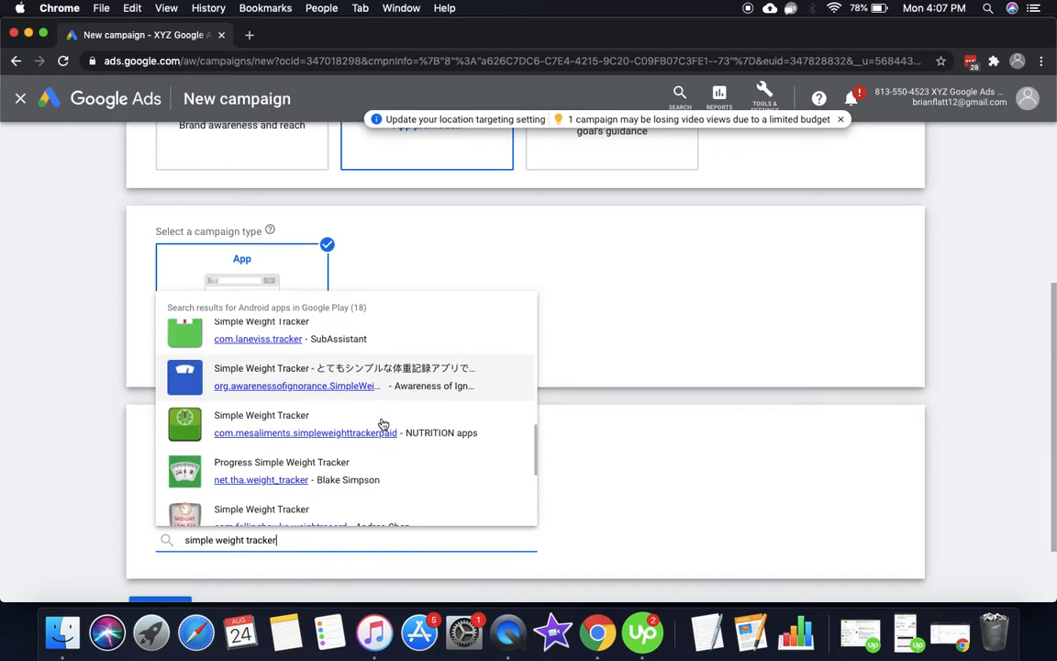
scroll(384, 424, up, 3)
scroll(384, 424, up, 5)
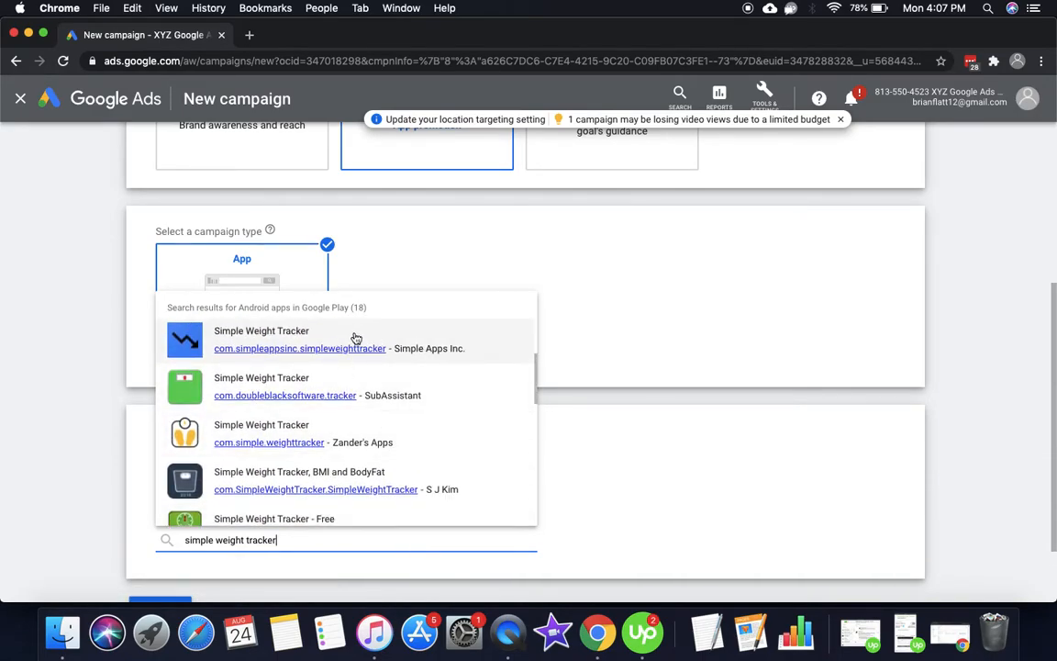
scroll(349, 349, up, 2)
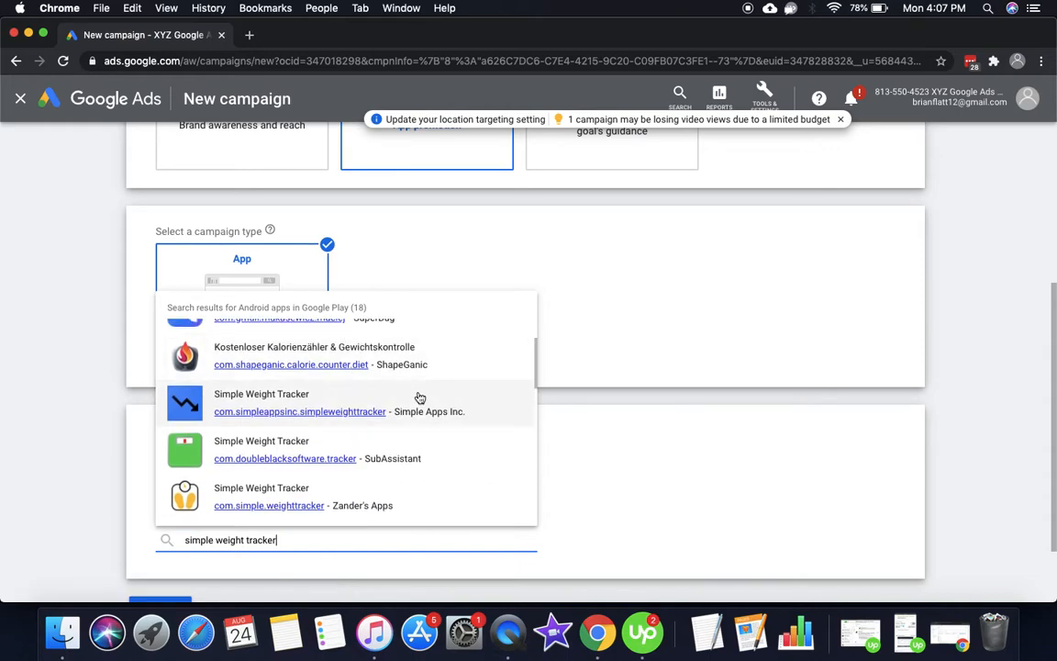
click(418, 405)
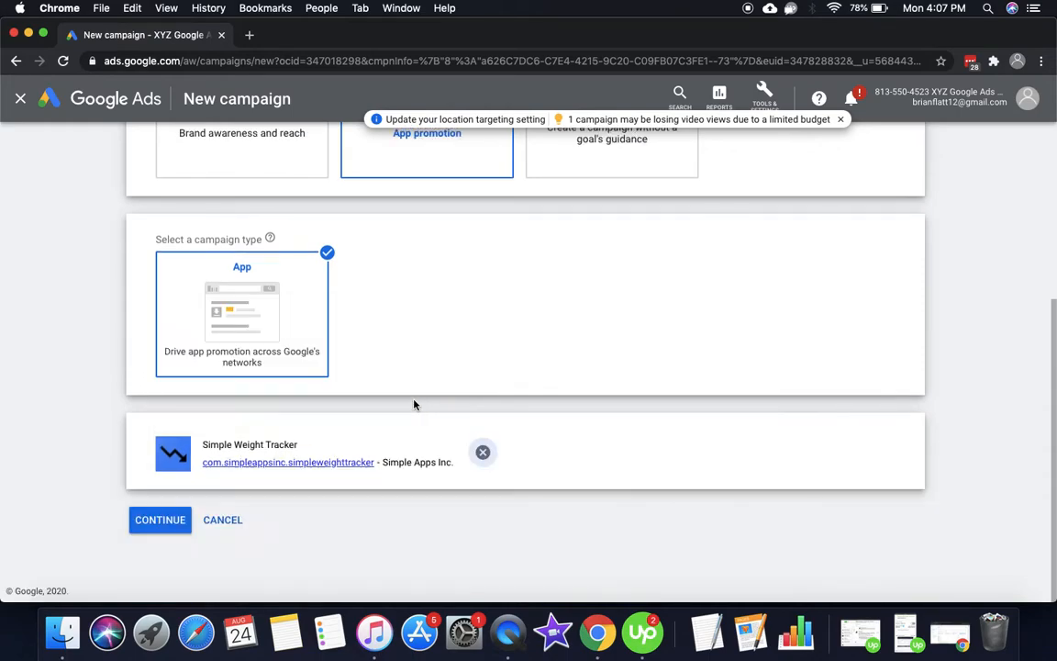
click(156, 521)
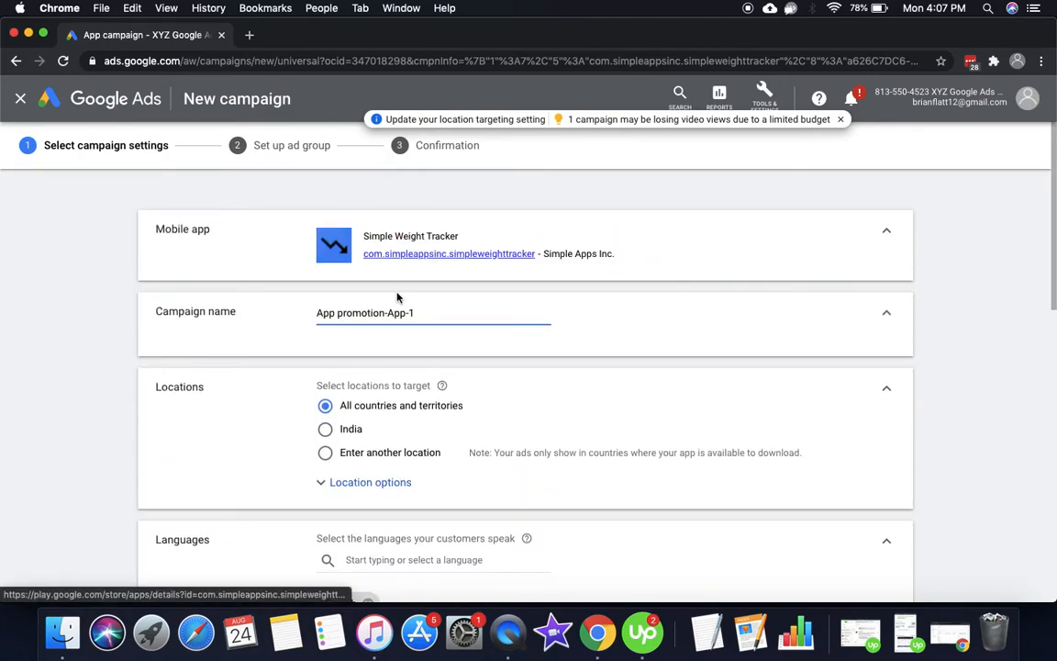
Step: Shorten the campaign name to "App promotion"
triple_click(384, 313)
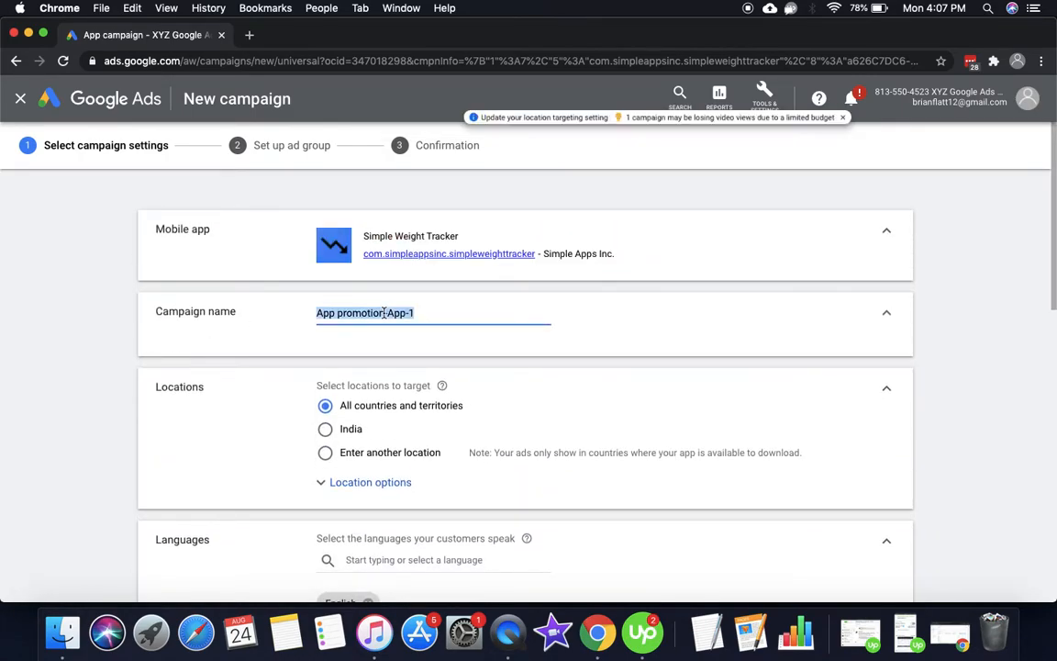
click(389, 313)
drag(386, 313, 437, 312)
key(BackSpace)
click(538, 401)
Step: Set the campaign location to India and target people in or regularly in the targeted locations
scroll(477, 421, down, 2)
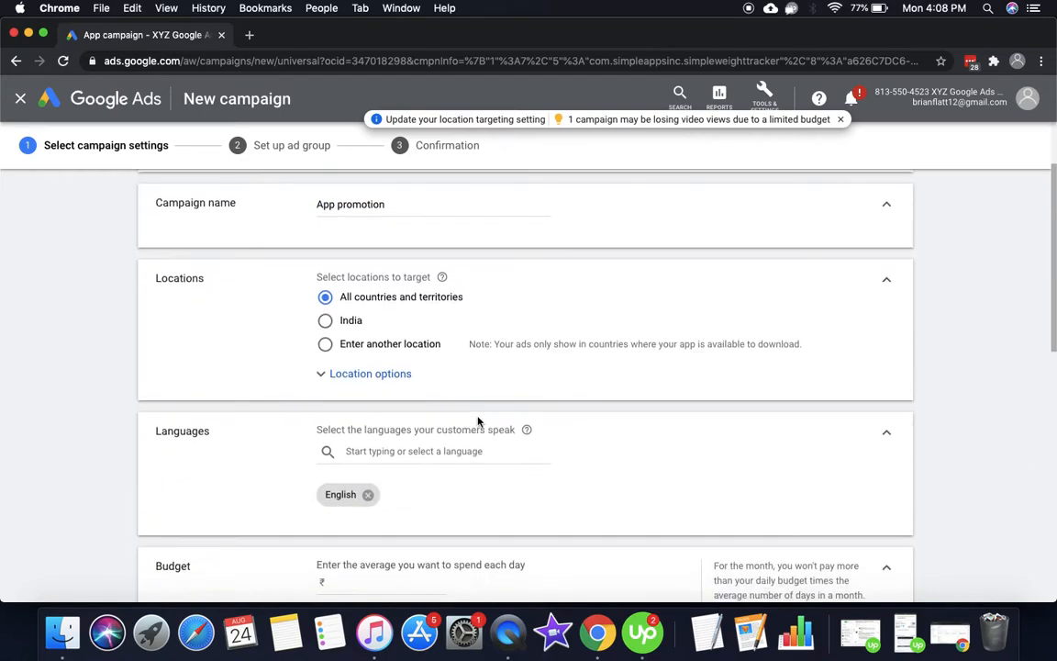
click(352, 383)
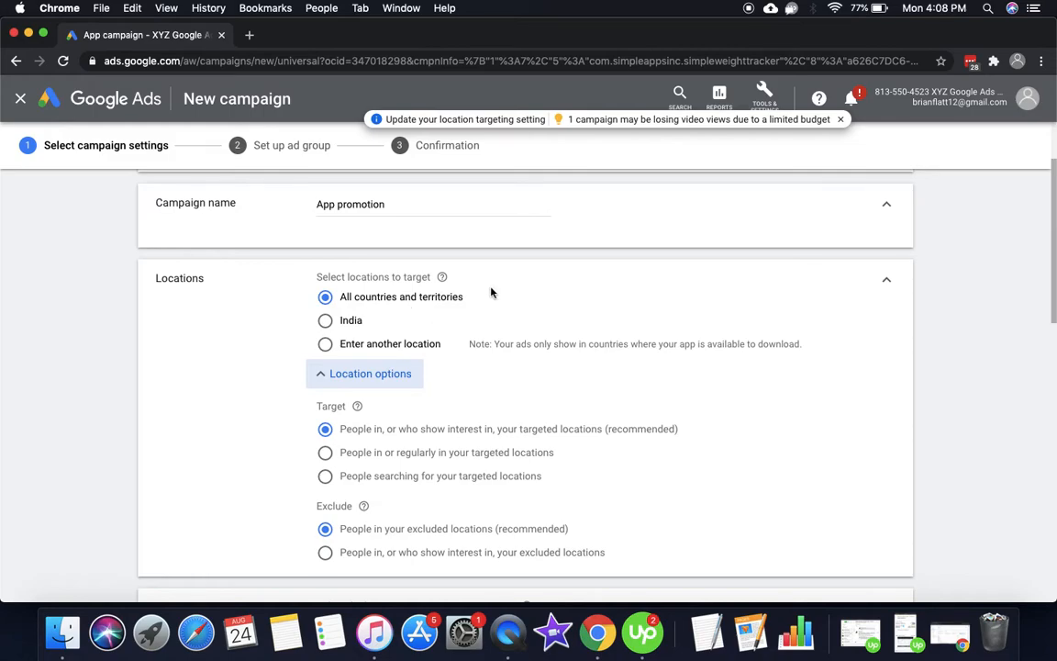
click(325, 320)
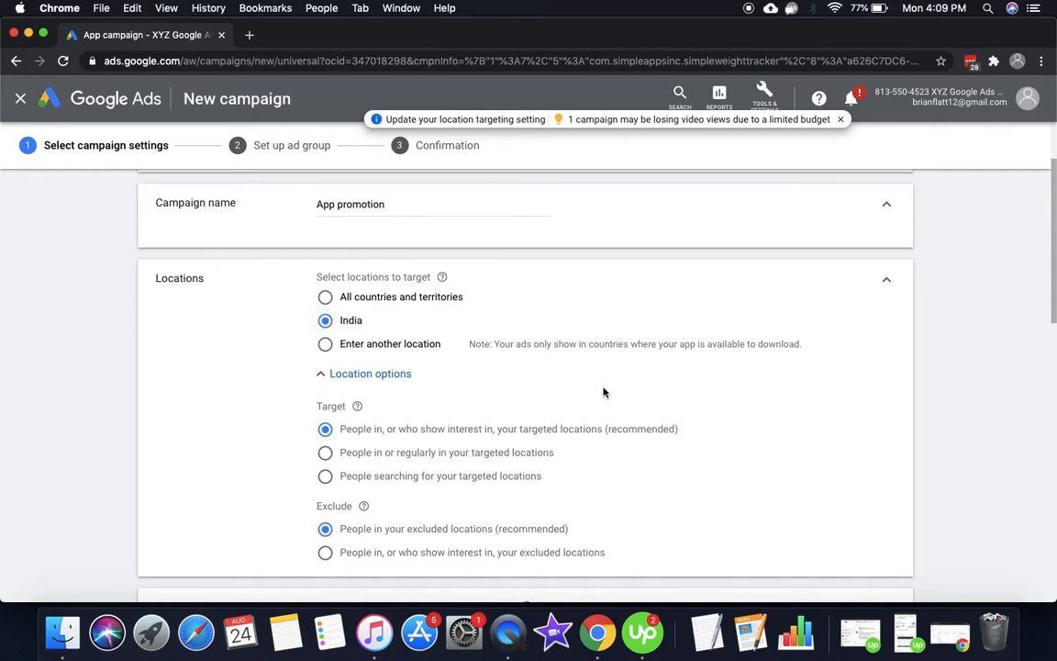
click(340, 455)
mouse_move(357, 410)
Step: Rename the campaign "App promotion | india" and collapse the Locations section
click(491, 207)
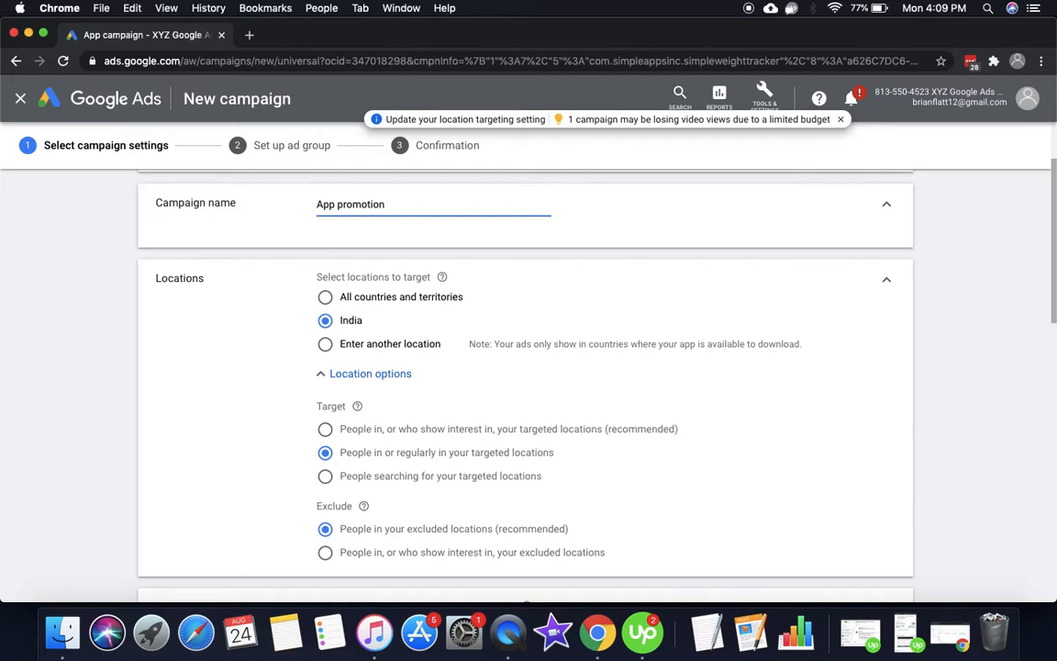
text(| india)
click(642, 276)
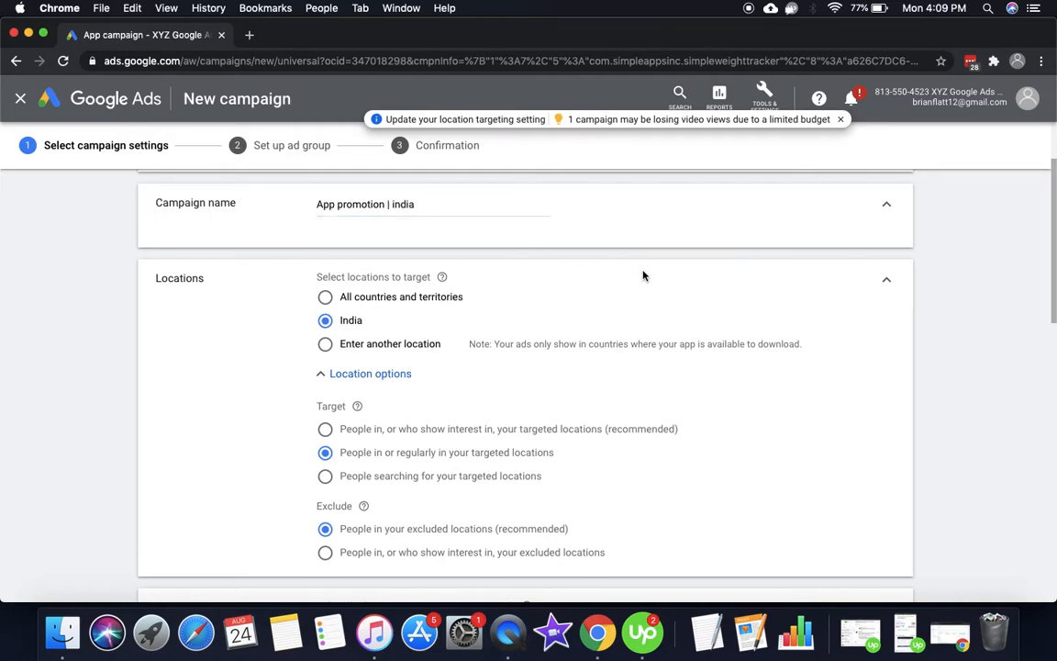
click(887, 280)
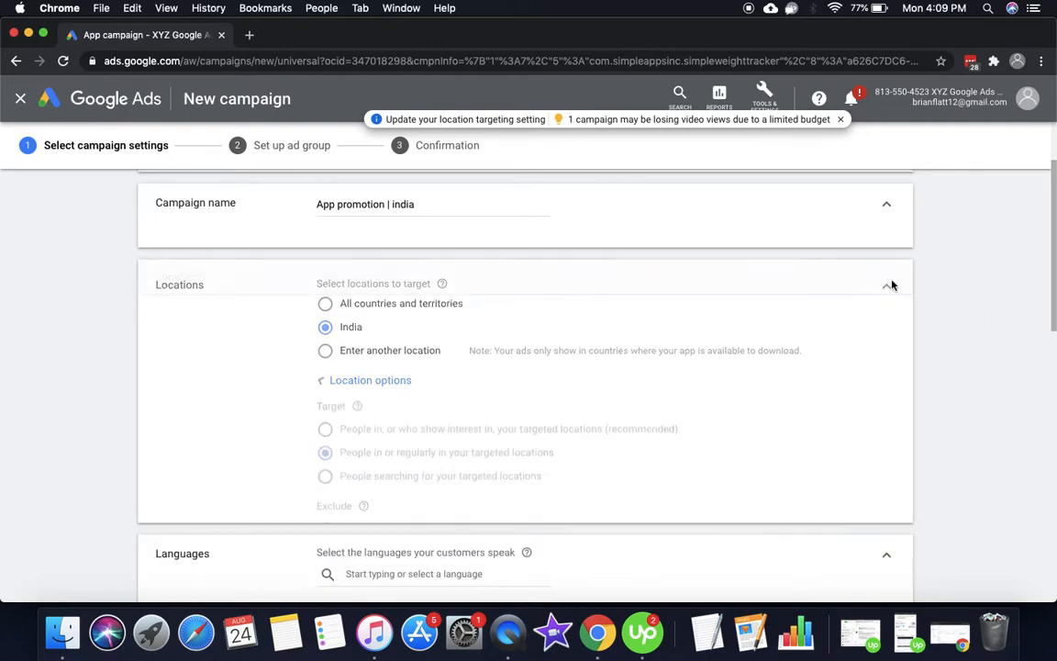
click(614, 368)
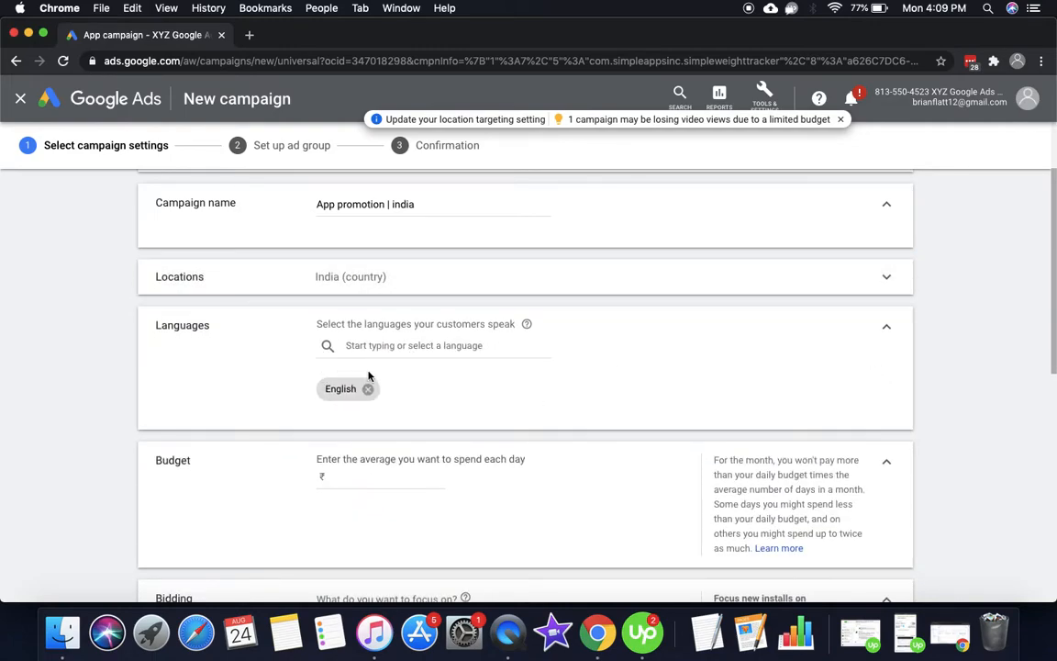
Step: Set the campaign's average daily budget to ₹10
scroll(517, 399, down, 2)
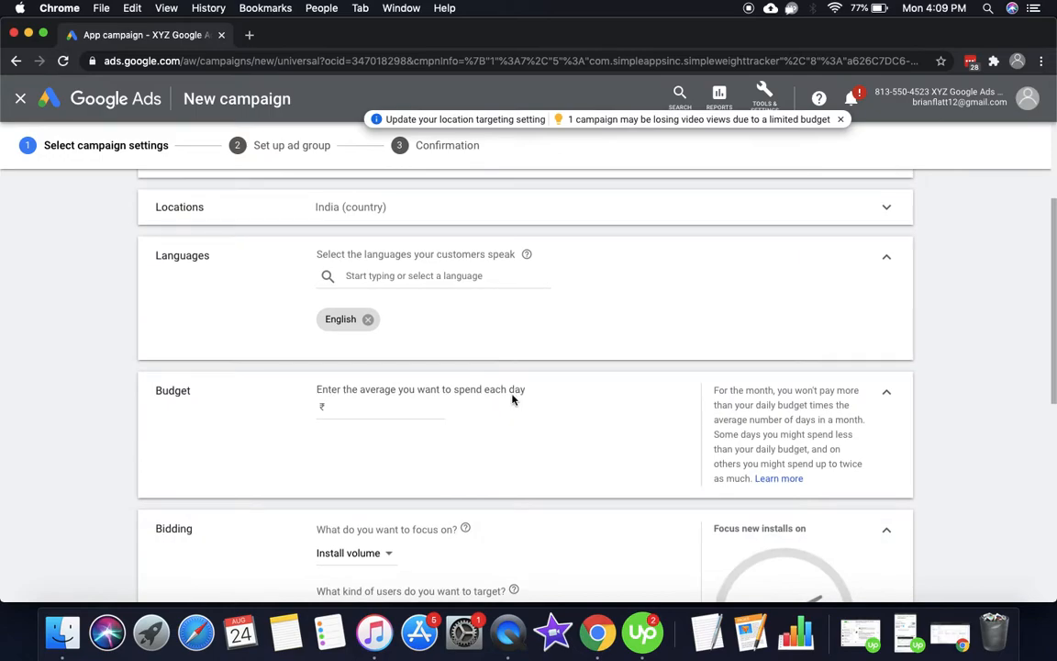
click(358, 407)
text(10)
click(420, 463)
Step: Choose Install volume as the bidding focus and All users as the kind of users to target
scroll(575, 425, down, 5)
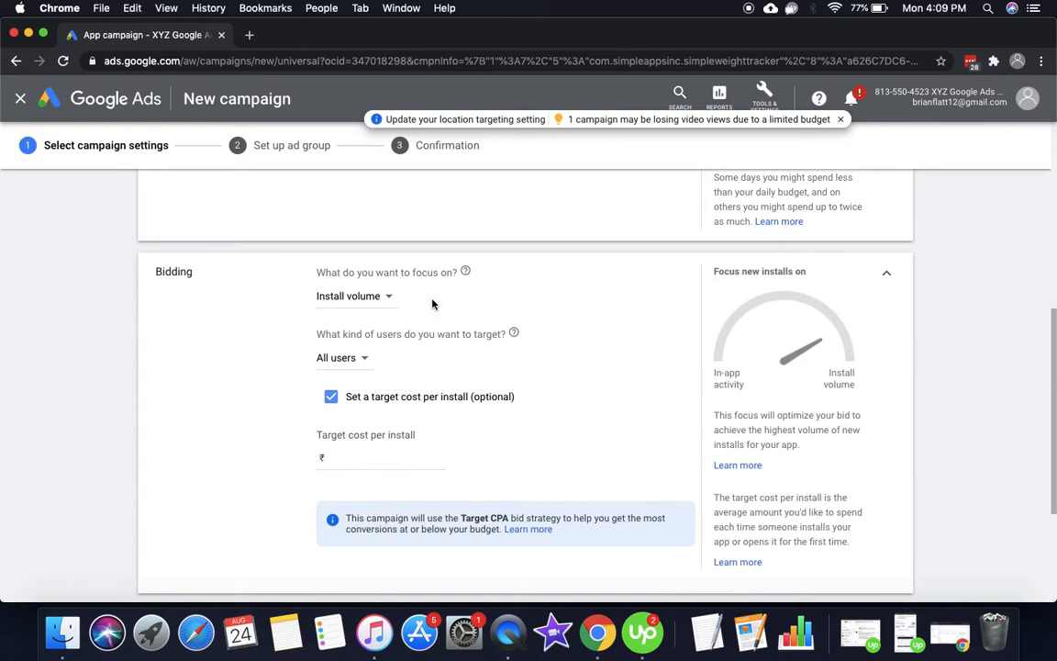
click(389, 303)
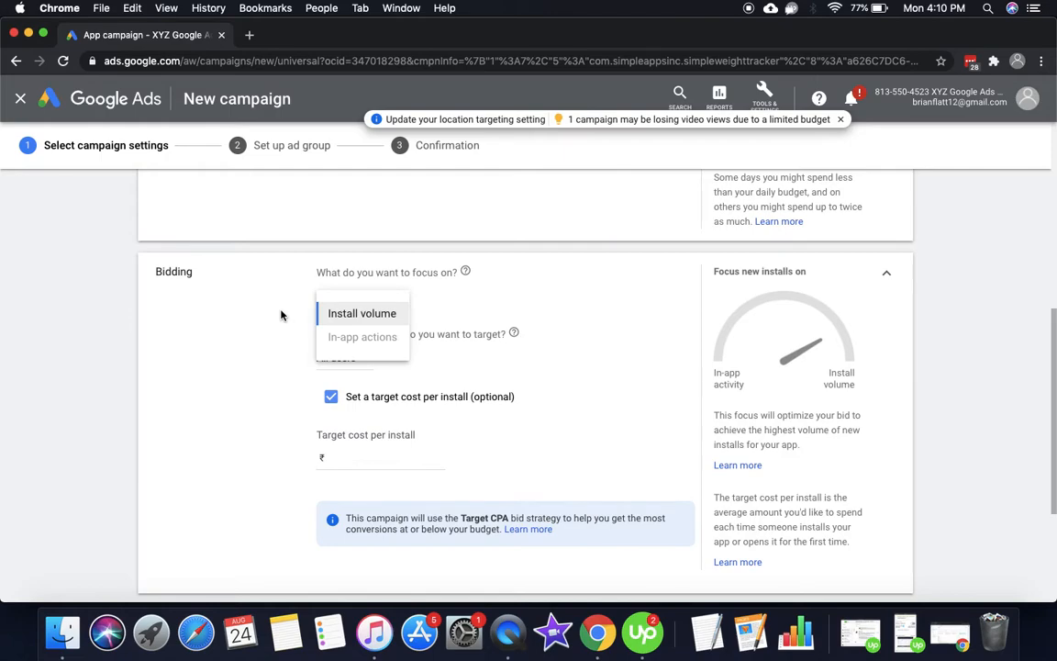
click(358, 313)
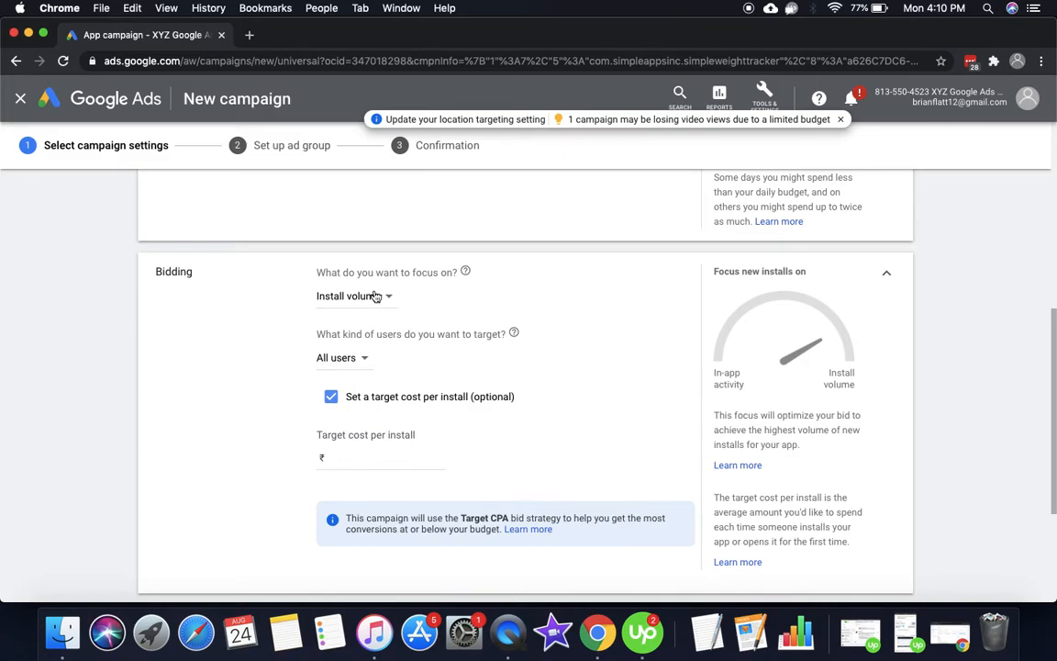
click(378, 296)
mouse_move(376, 346)
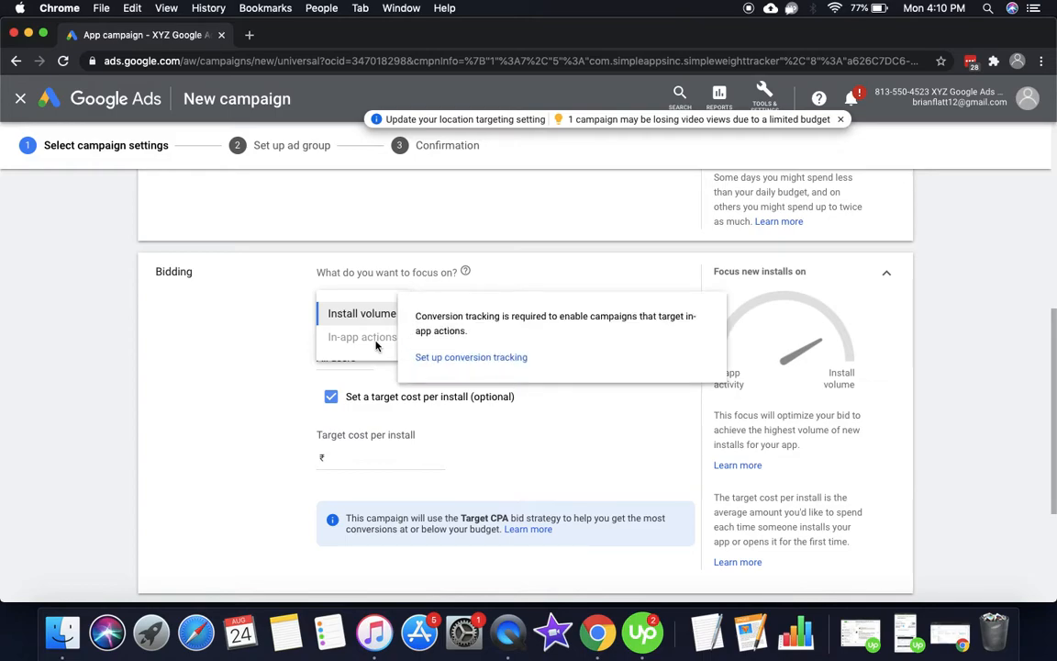
click(367, 314)
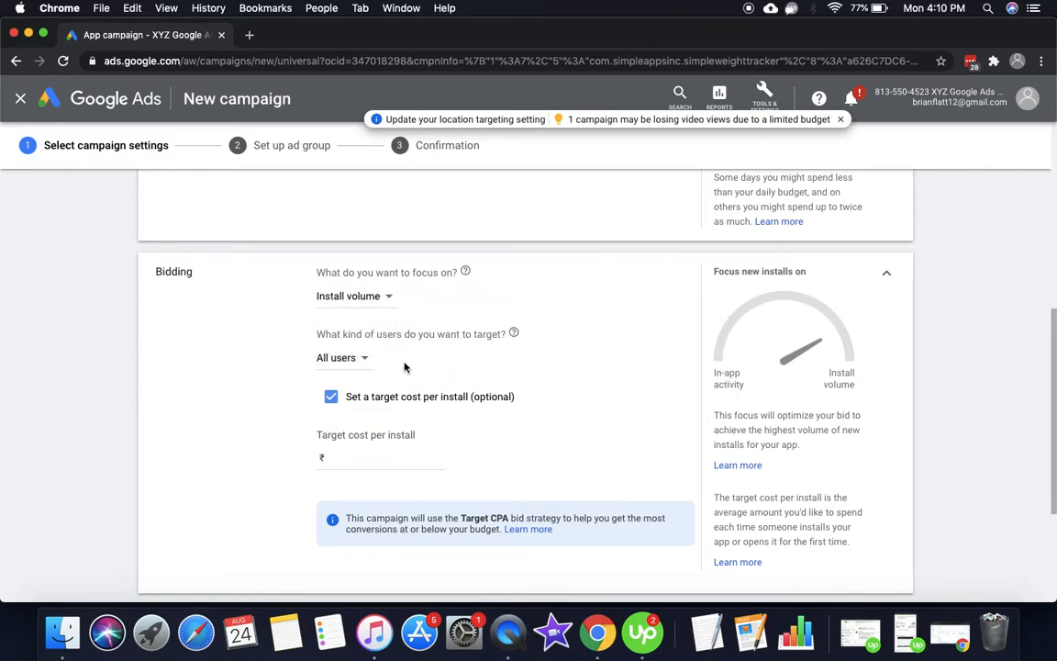
click(357, 362)
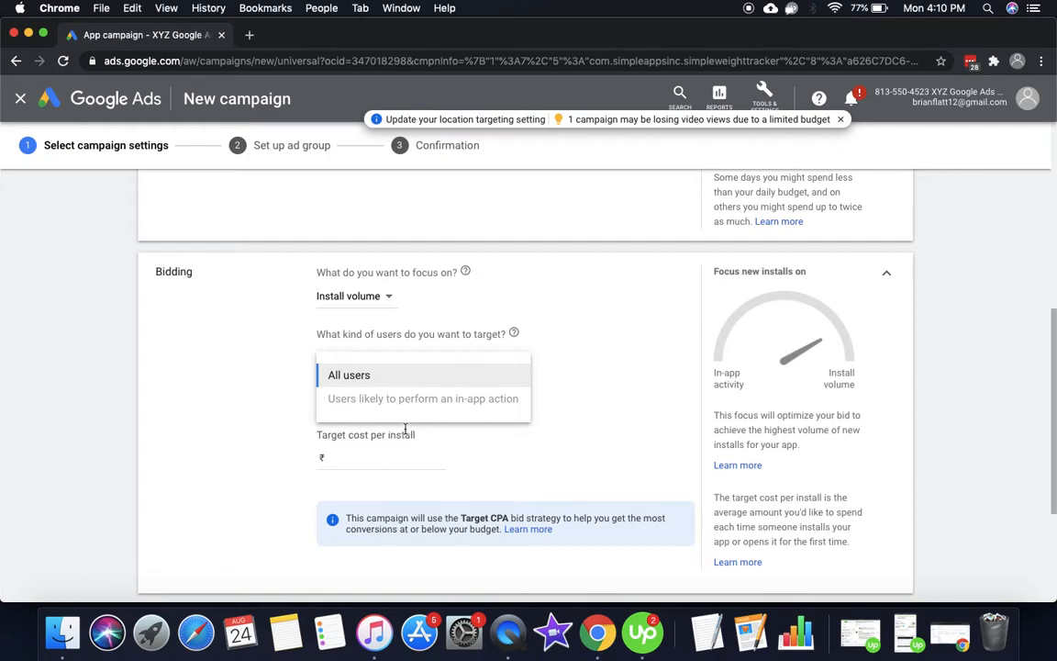
click(360, 375)
Step: Set the target cost per install to ₹10, then save the campaign settings and continue to the ad group setup
click(362, 460)
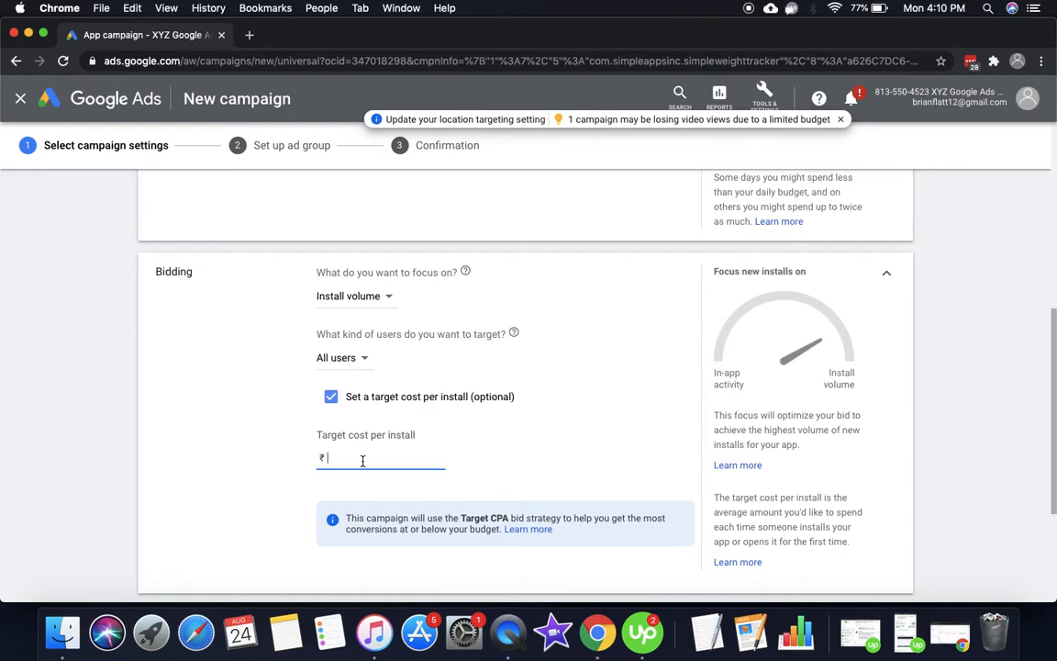
text(10)
click(483, 468)
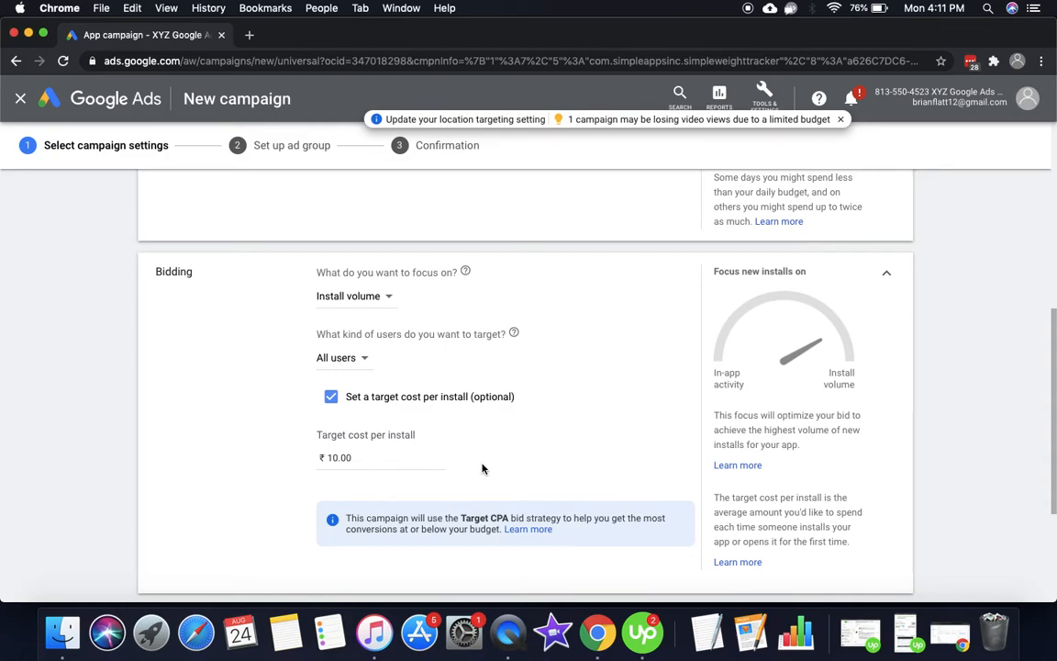
scroll(482, 469, down, 5)
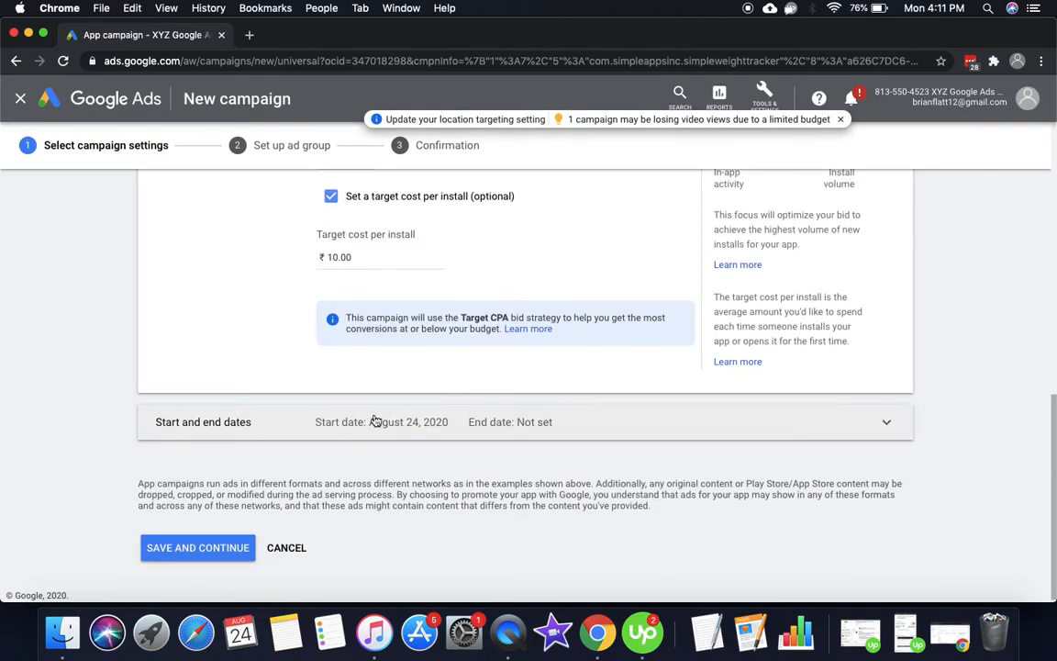
click(217, 549)
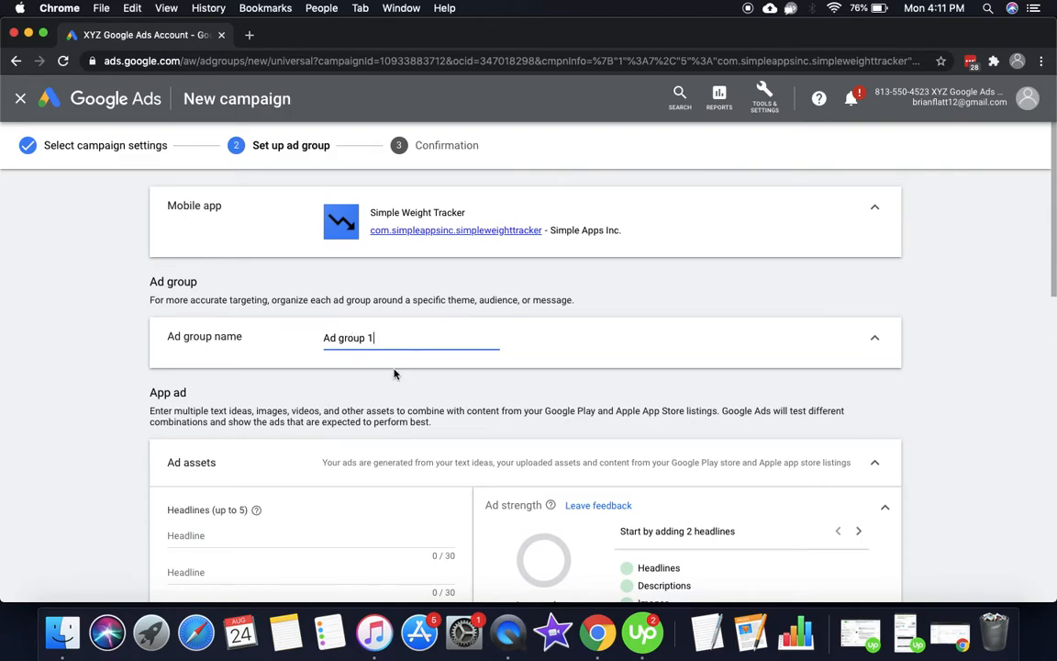
Step: Keep the ad group name as Ad group 1 and enter "Simple Tracking App" as the ad's first headline
click(361, 376)
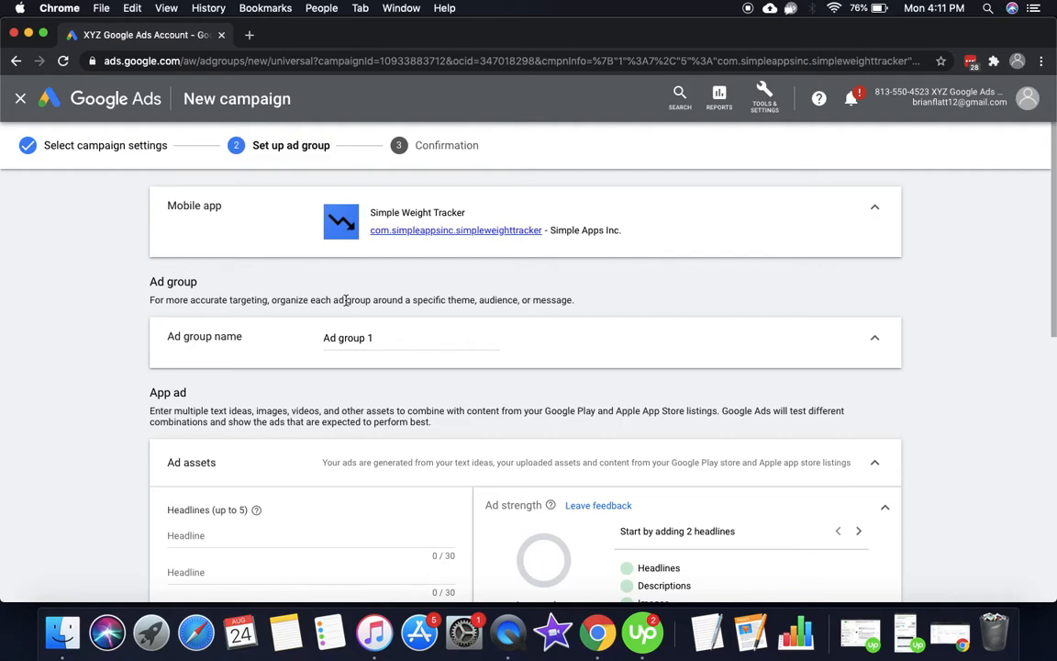
scroll(337, 302, down, 1)
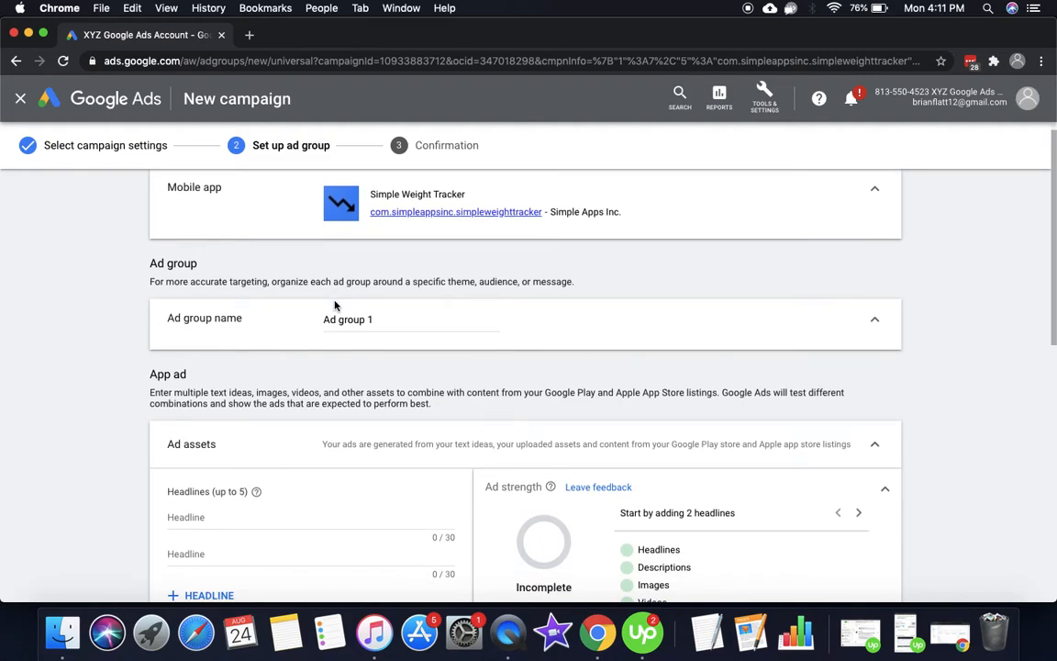
scroll(336, 304, down, 3)
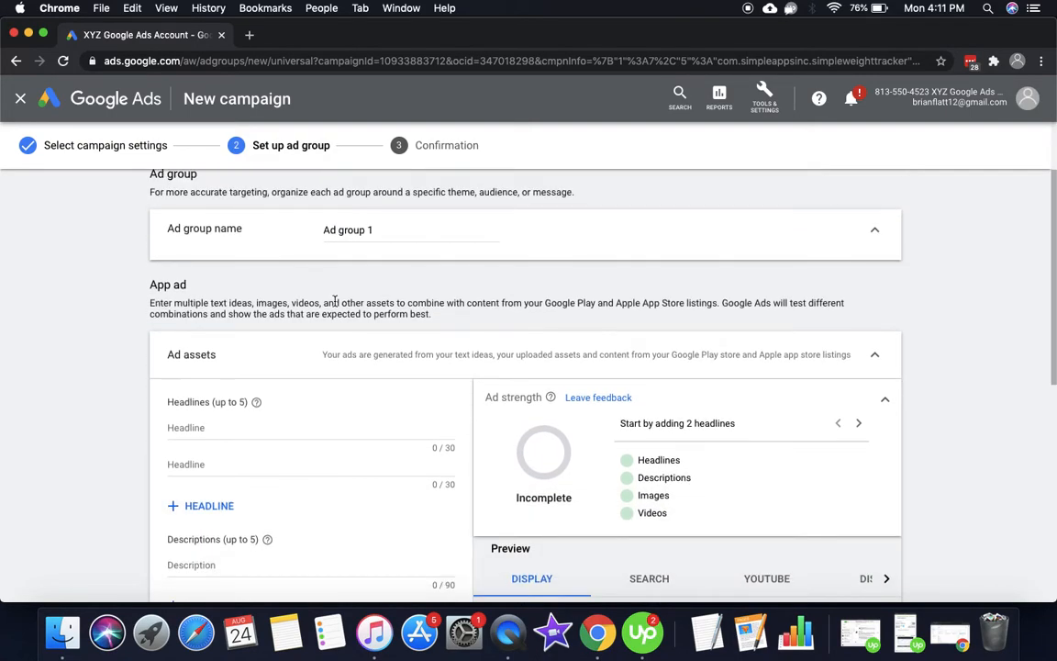
scroll(354, 368, down, 3)
scroll(354, 368, up, 2)
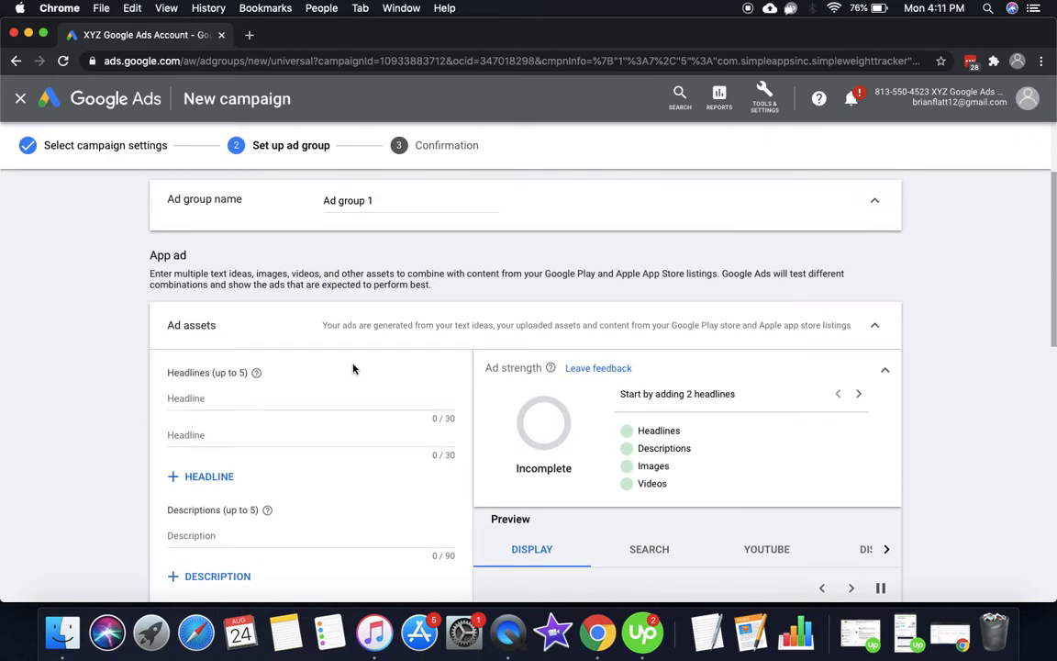
click(244, 398)
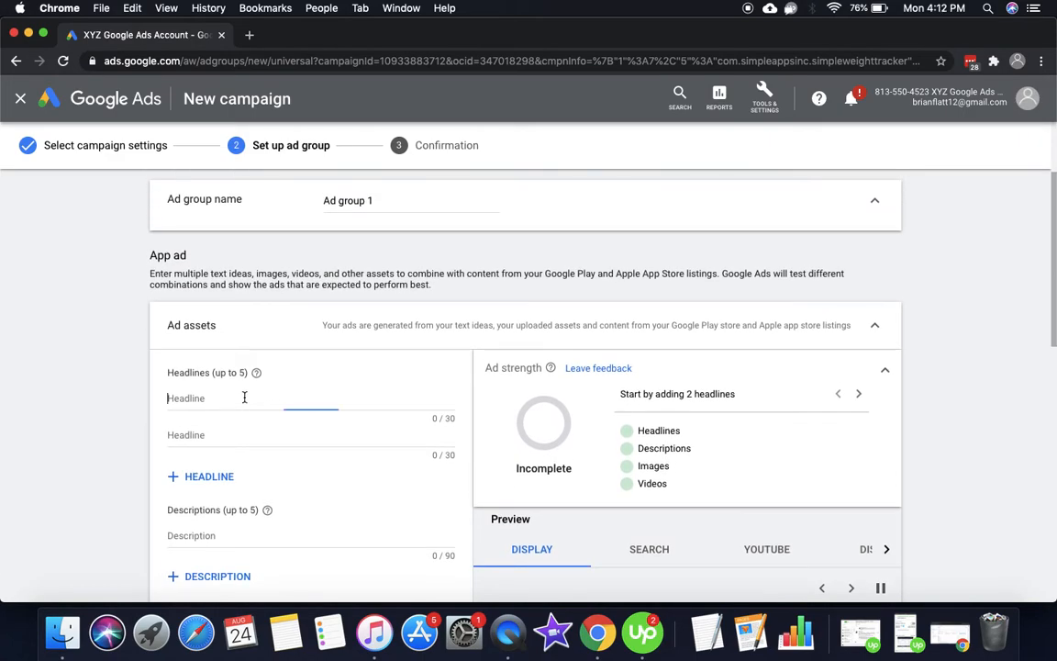
text(Simple WTracking)
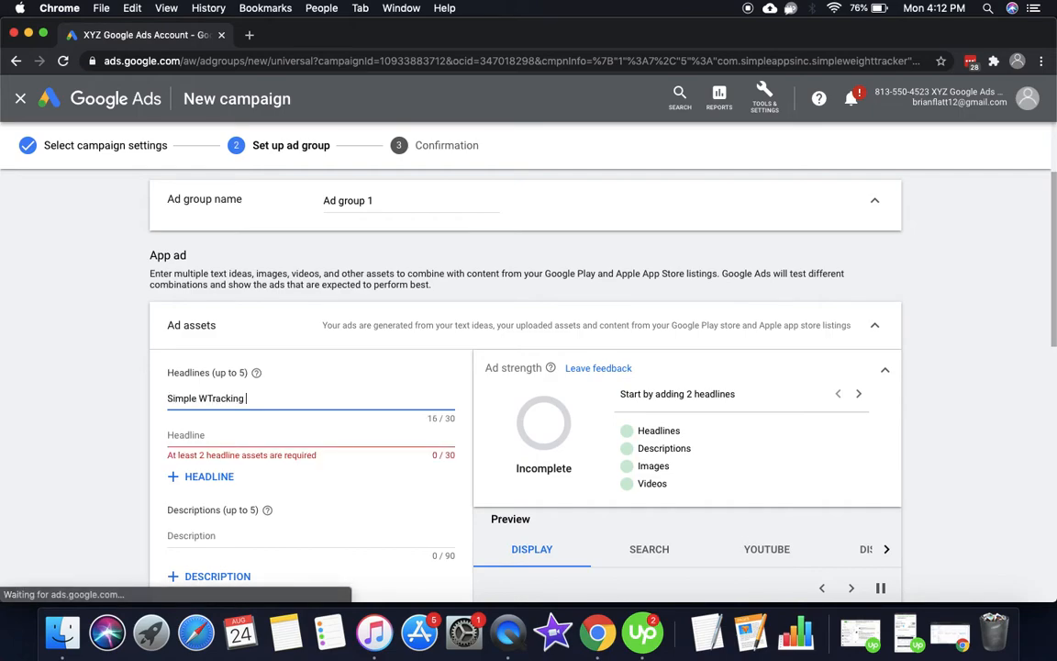
key(BackSpace)
key(BackSpace)
key(BackSpace)
key(BackSpace)
key(BackSpace)
key(BackSpace)
key(BackSpace)
key(BackSpace)
key(BackSpace)
text(Tracking App)
key(Tab)
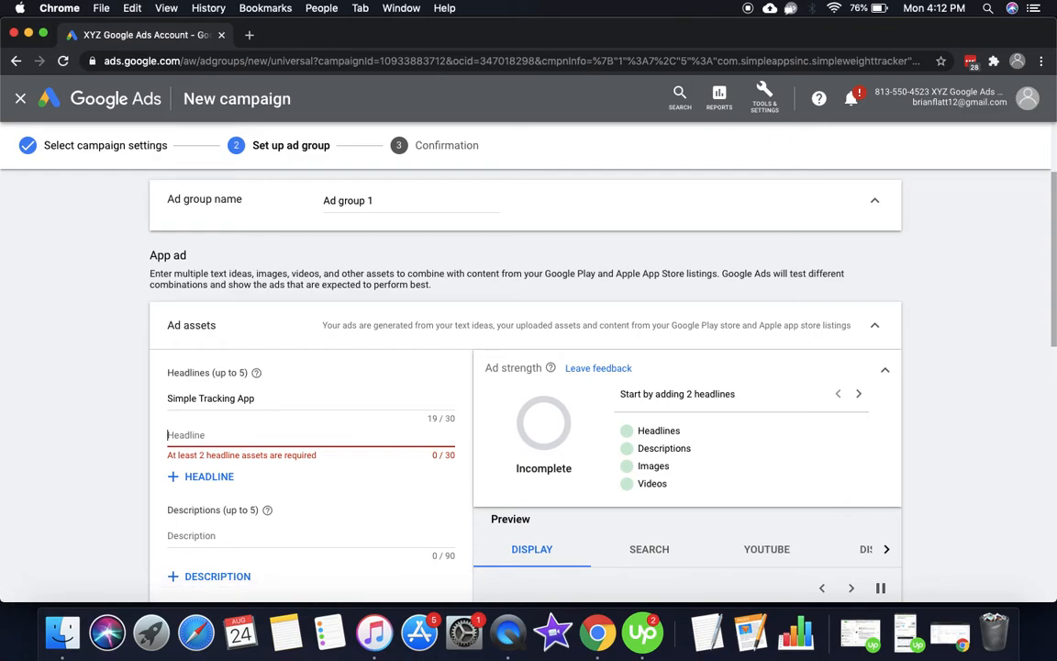
Step: Enter "Loose Weight Now" as the ad's second headline
text(Loose Weight n)
key(BackSpace)
text(Now)
Step: Enter "xyz" as the ad's first description
scroll(529, 386, down, 5)
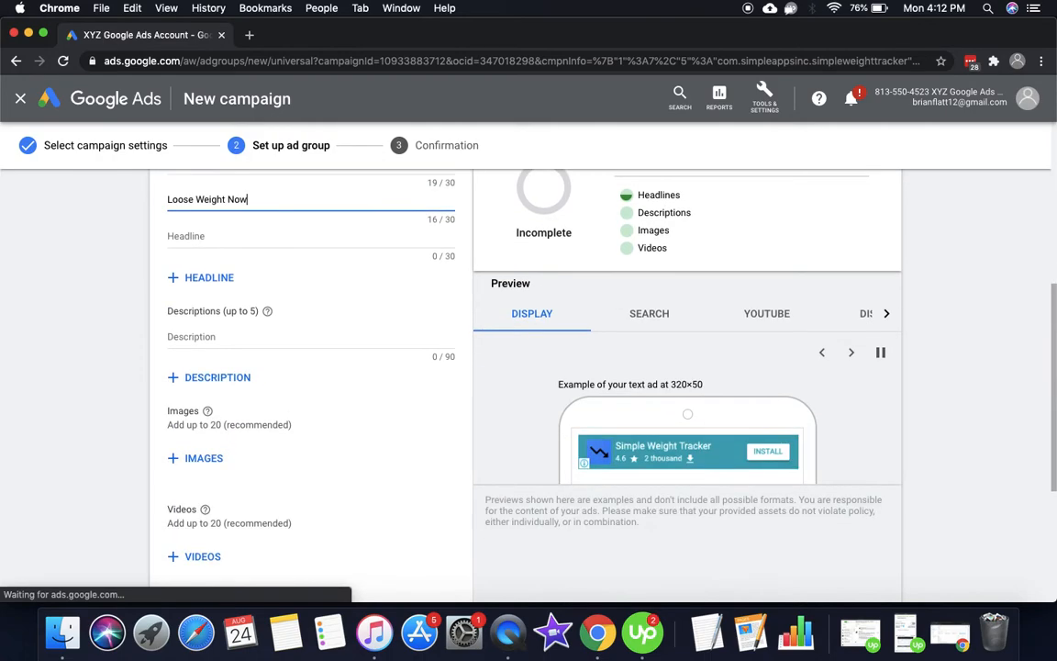
click(188, 336)
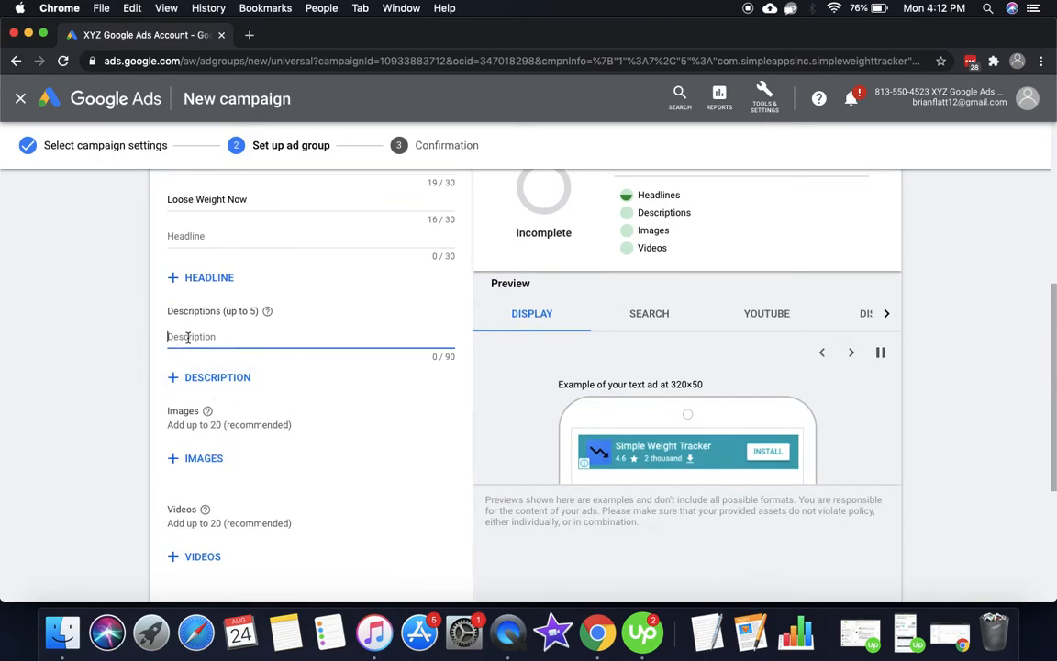
text(xyz)
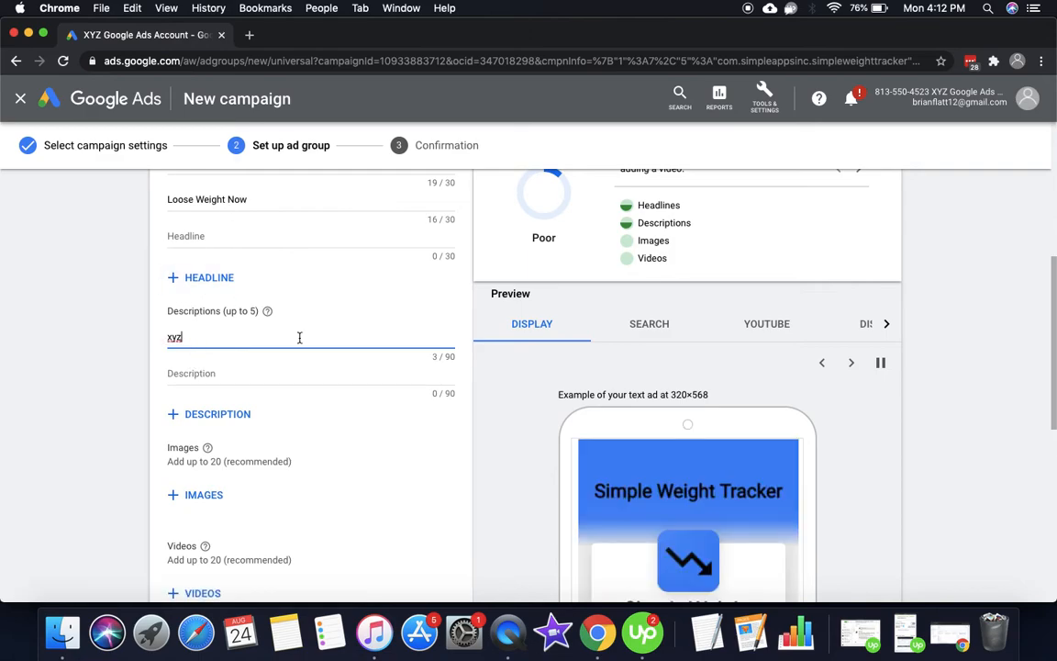
Step: Leave the image, video and HTML5 assets empty, then save the ad group and continue to the confirmation
scroll(299, 338, down, 3)
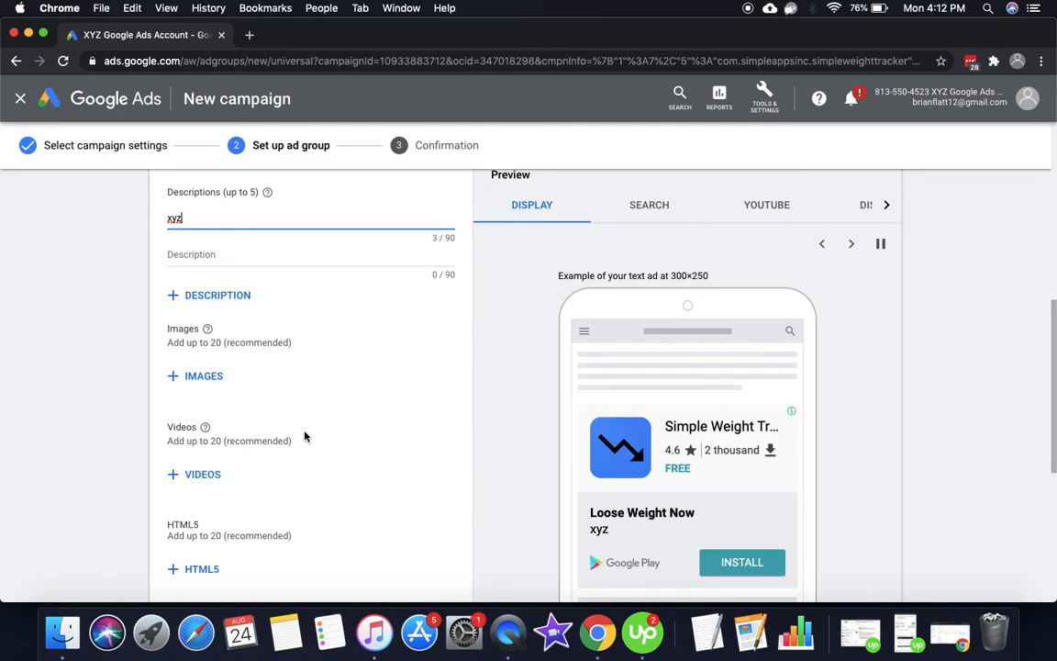
scroll(359, 464, down, 1)
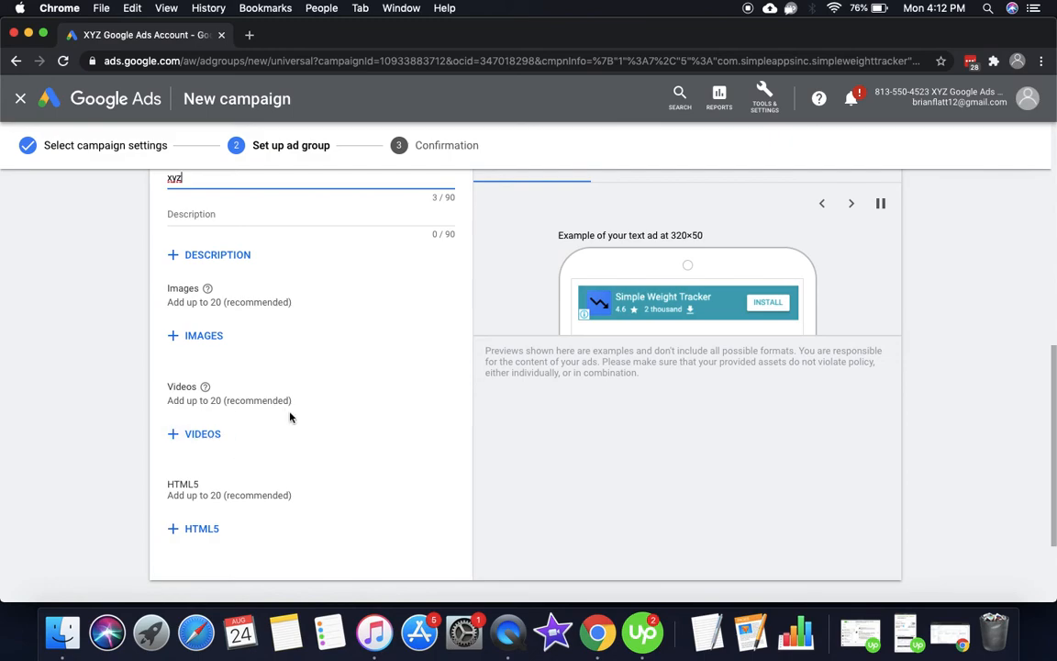
scroll(285, 434, down, 3)
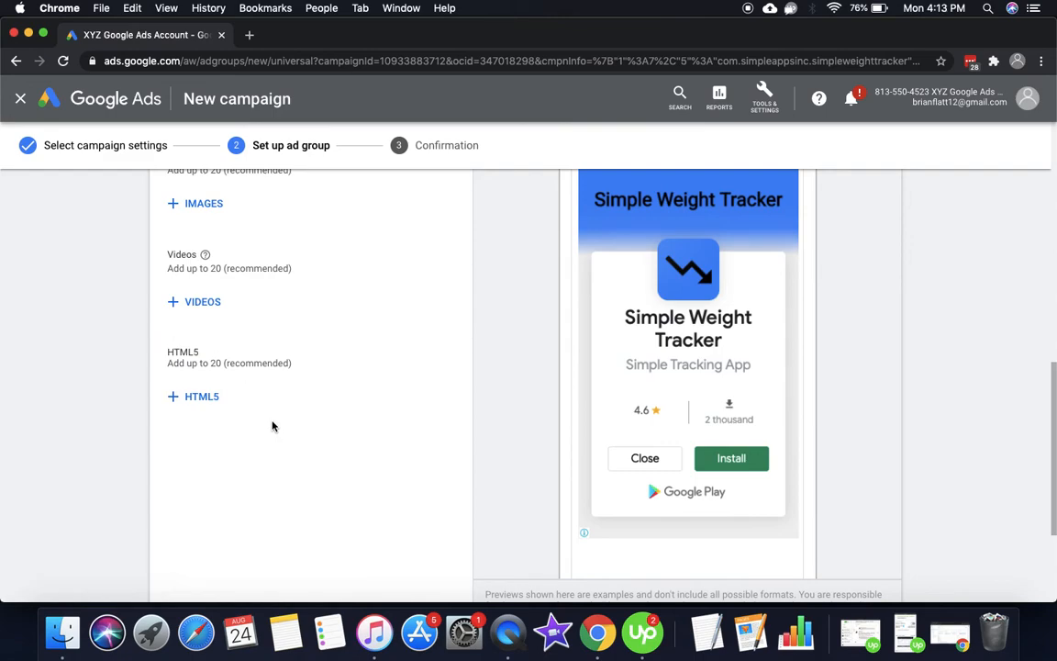
scroll(274, 426, down, 4)
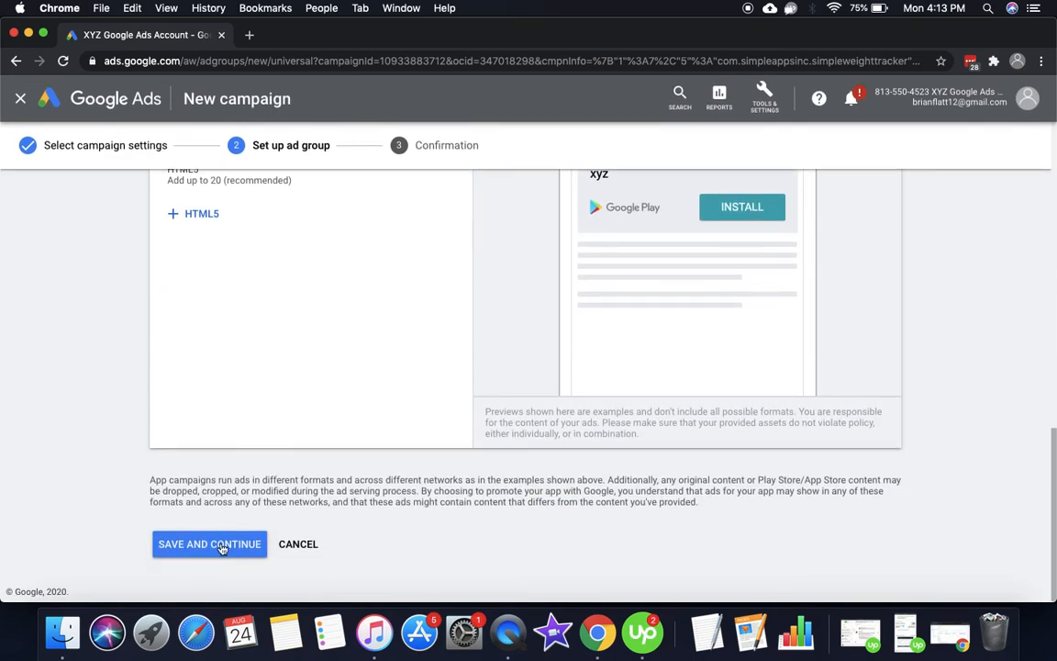